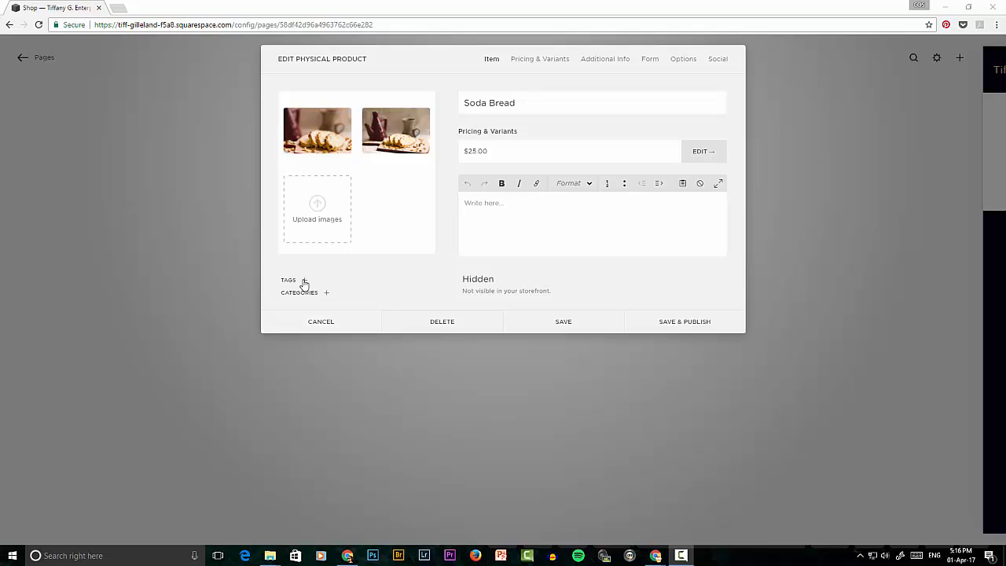
- Create a "Homemade Bread" category and assign it to the Soda Bread product
{"action": "left_click", "coordinate": [306, 281]}
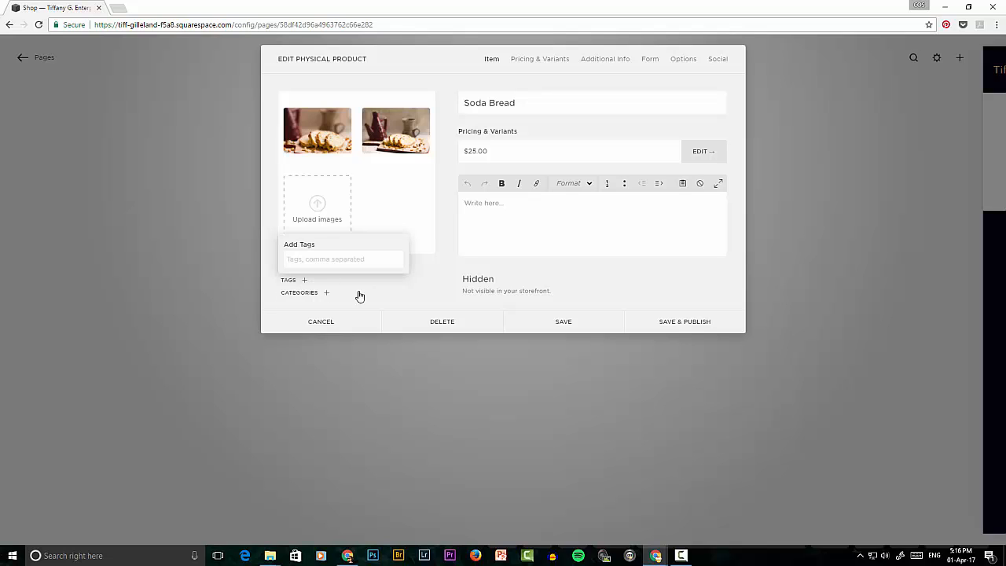
{"action": "left_click", "coordinate": [422, 261]}
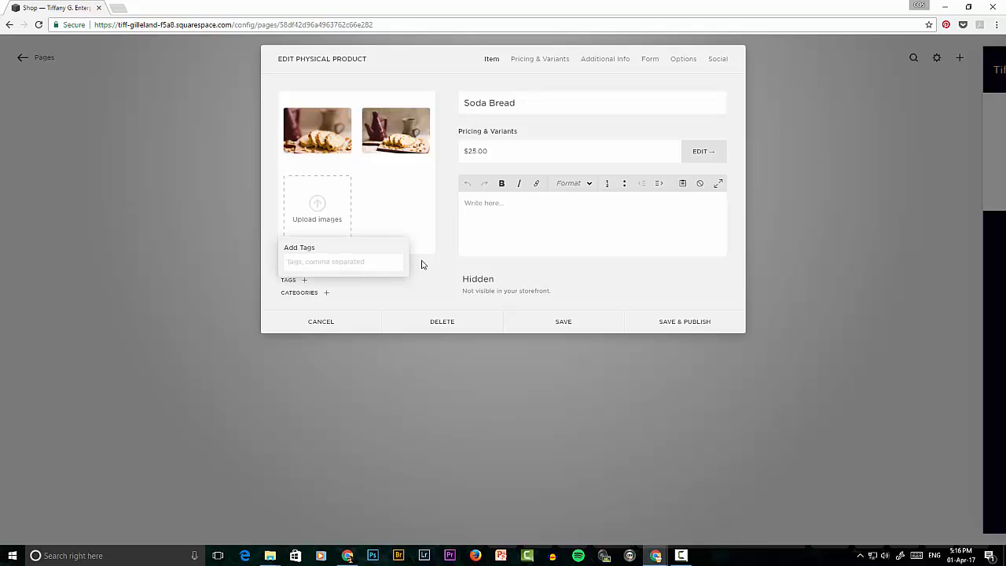
{"action": "left_click", "coordinate": [326, 294]}
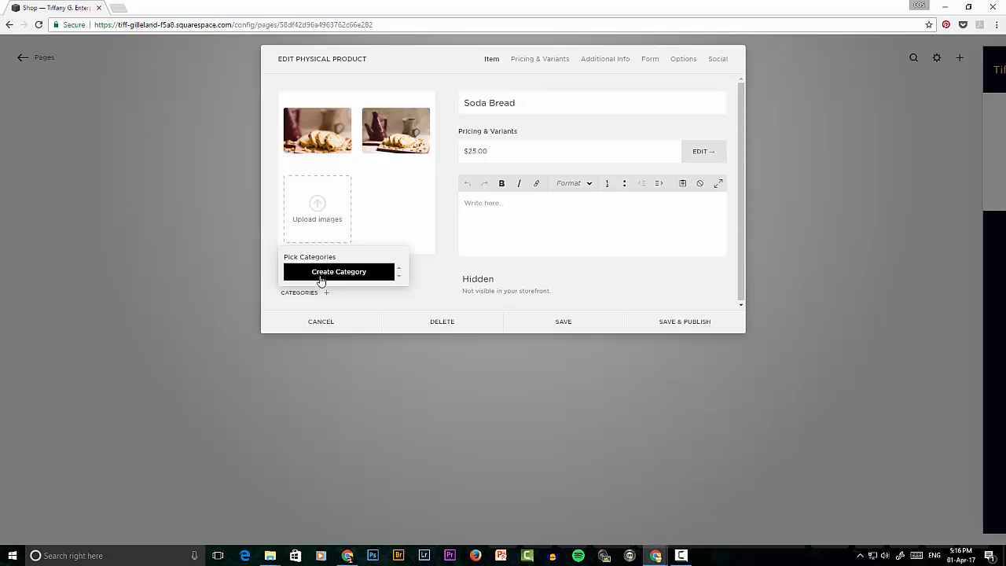
{"action": "left_click", "coordinate": [339, 279]}
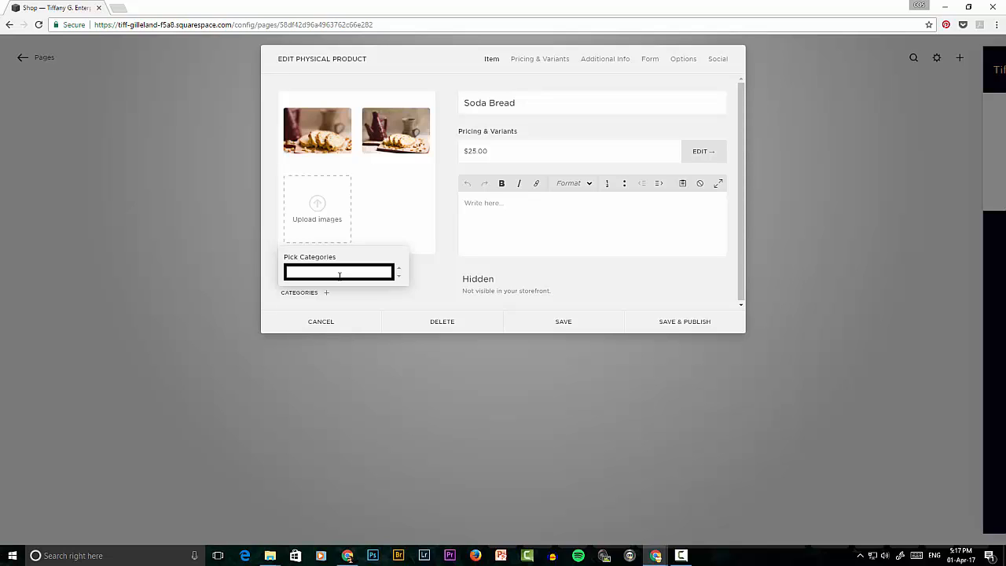
{"action": "type", "text": "Homemade Bread"}
{"action": "key", "text": "Return"}
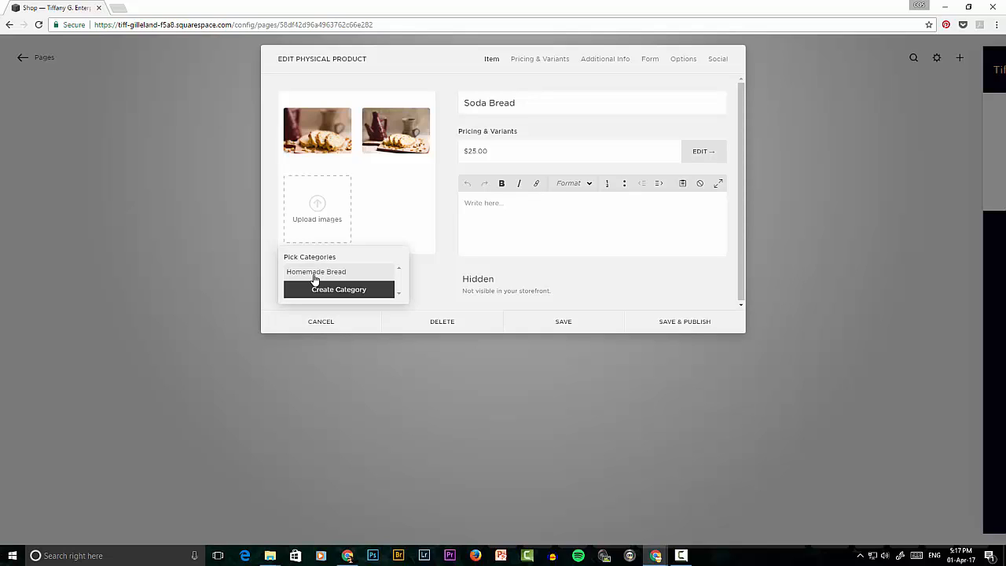
{"action": "left_click", "coordinate": [443, 274]}
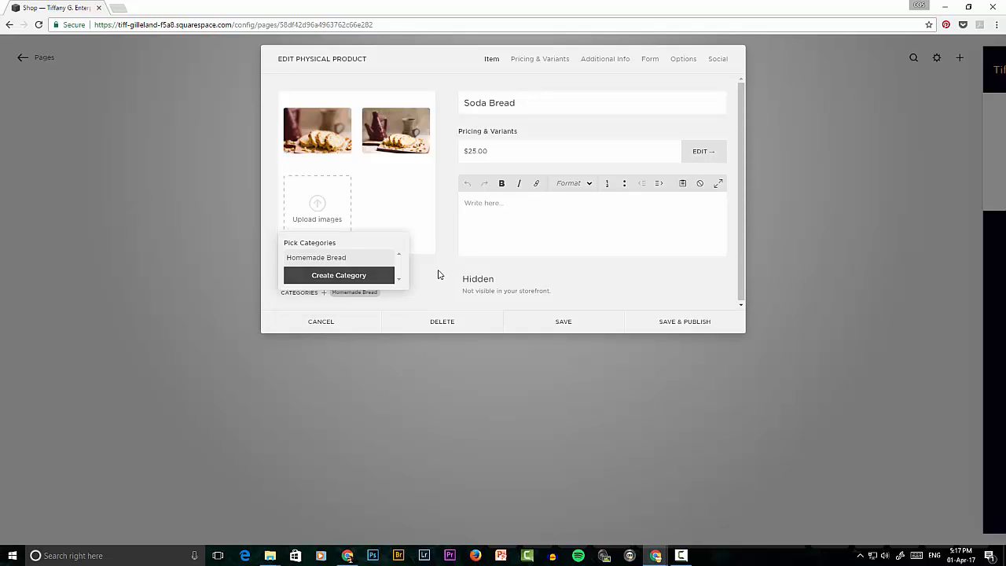
- Add the tags local, armidale, nsw, australia, bread and homemade to the product
{"action": "left_click", "coordinate": [305, 281]}
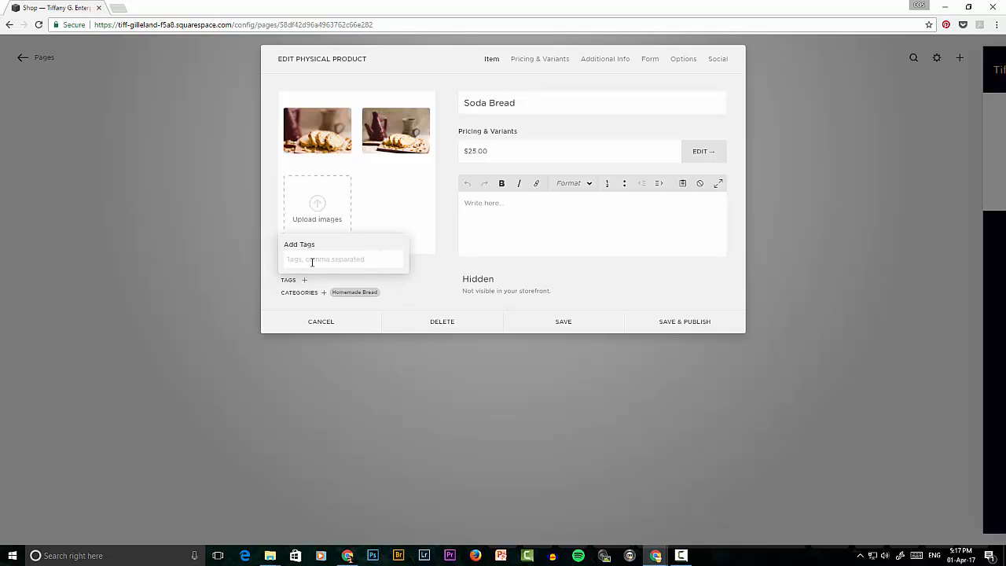
{"action": "type", "text": "local"}
{"action": "key", "text": "Return"}
{"action": "type", "text": "armidale"}
{"action": "key", "text": "Return"}
{"action": "type", "text": "nsw"}
{"action": "key", "text": "Return"}
{"action": "type", "text": "aust"}
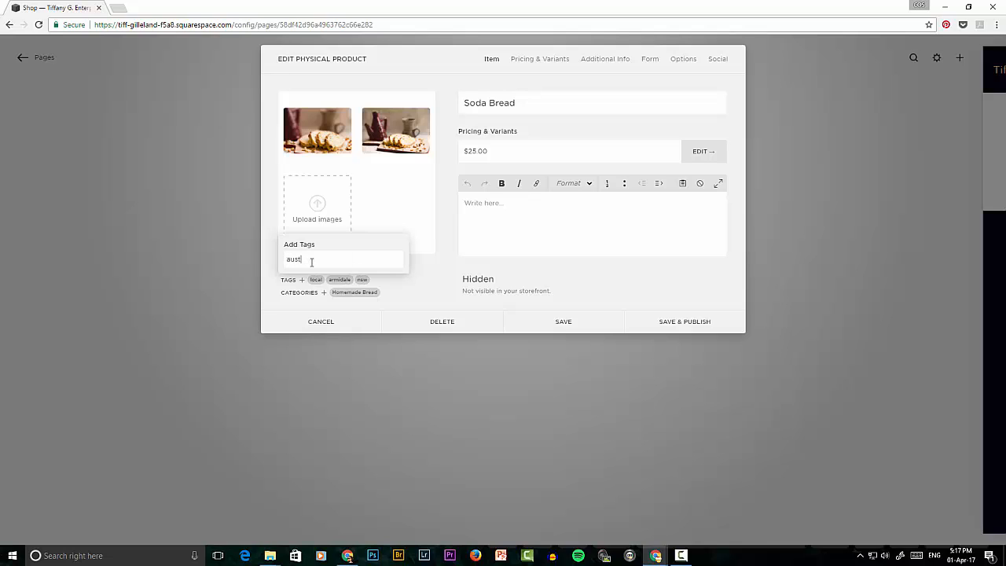
{"action": "type", "text": "ralia"}
{"action": "key", "text": "Return"}
{"action": "type", "text": "bread"}
{"action": "key", "text": "Return"}
{"action": "type", "text": "homemade"}
{"action": "key", "text": "Return"}
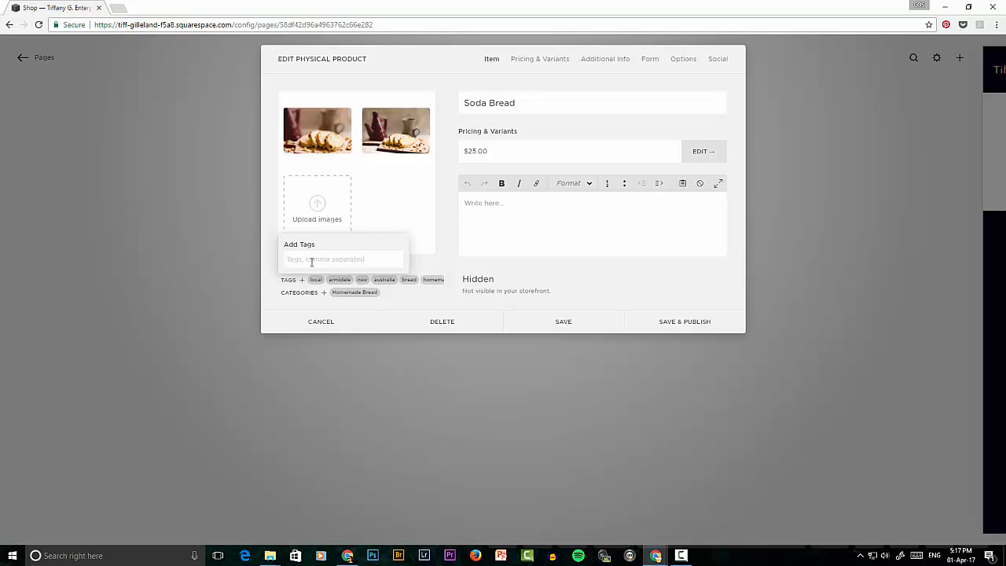
- Add the further product tags soda bread, food, family, catering and custom made
{"action": "type", "text": "soda bread"}
{"action": "key", "text": "Return"}
{"action": "type", "text": "wa"}
{"action": "key", "text": "BackSpace"}
{"action": "key", "text": "BackSpace"}
{"action": "key", "text": "BackSpace"}
{"action": "type", "text": "food"}
{"action": "key", "text": "Return"}
{"action": "type", "text": "family"}
{"action": "key", "text": "Return"}
{"action": "type", "text": "catering"}
{"action": "key", "text": "Return"}
{"action": "type", "text": "custommade"}
{"action": "key", "text": "Return"}
{"action": "left_click", "coordinate": [446, 255]}
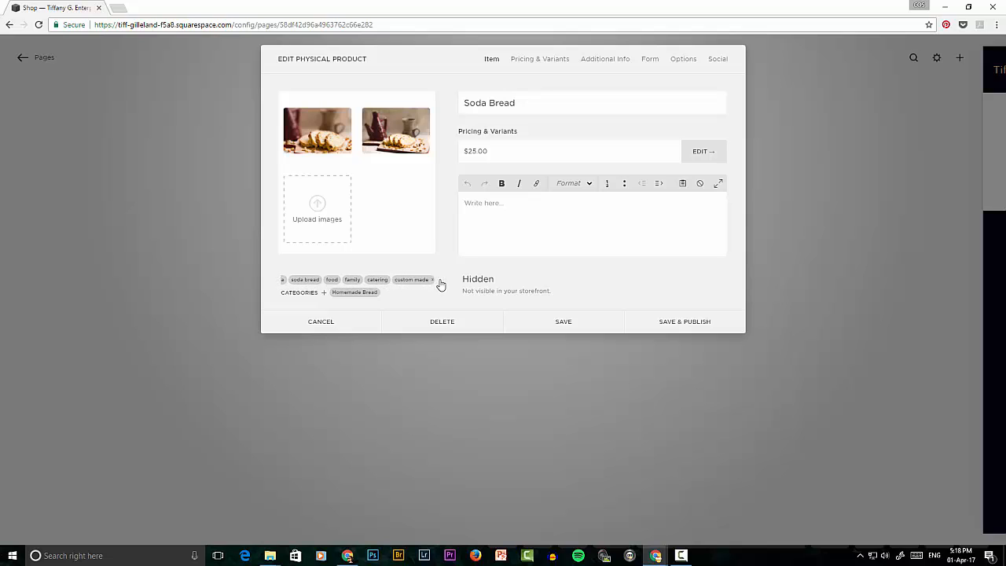
{"action": "left_click", "coordinate": [440, 281]}
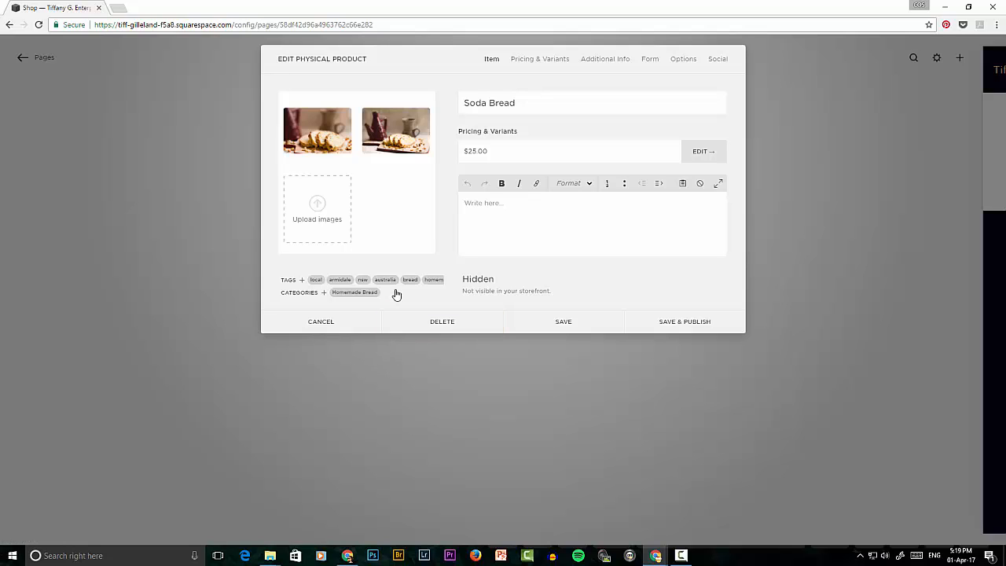
- Write a product description presenting mum's-recipe soda bread homemade in Armidale NSW and inviting calls for home delivery in the Armidale area
{"action": "left_click", "coordinate": [500, 205]}
{"action": "type", "text": "Enjoy our lovely soda bread, mum's recipe, homemade in the kitchen here at Tiffany G. Enterprises in Armidale NSW. Phone for home delivery in the Armidale area."}
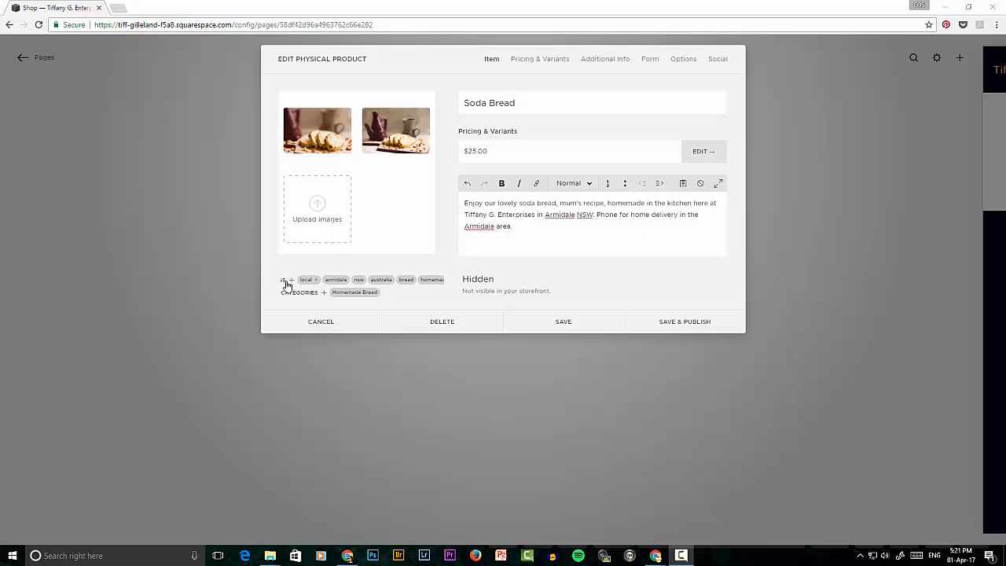
- Add the tag "home delivery" to the product
{"action": "left_click", "coordinate": [291, 281]}
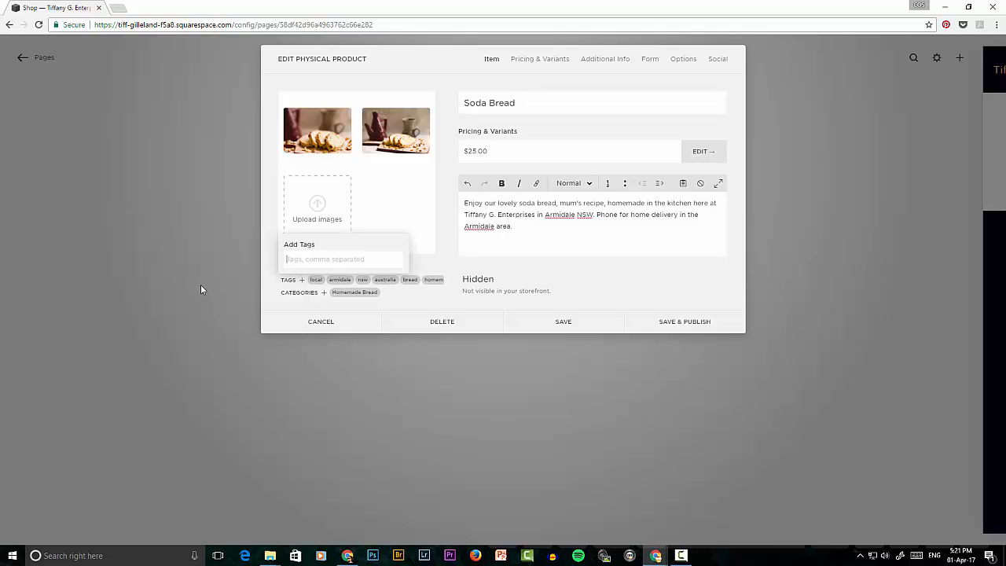
{"action": "type", "text": "home delivery"}
{"action": "key", "text": "Return"}
{"action": "left_click", "coordinate": [263, 204]}
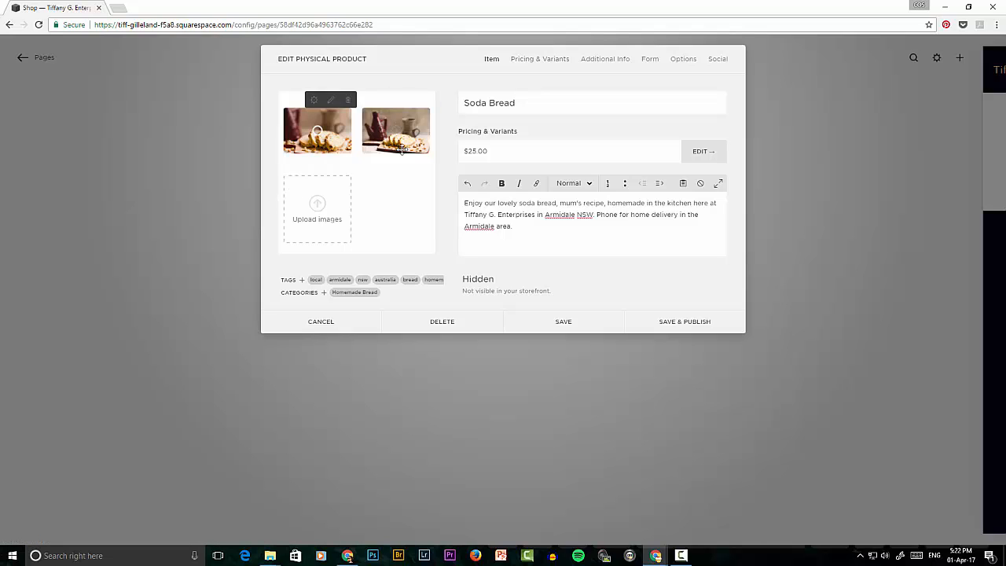
- Add a "Size" option to the product variants and set the existing variant's size to Small
{"action": "left_click", "coordinate": [553, 62]}
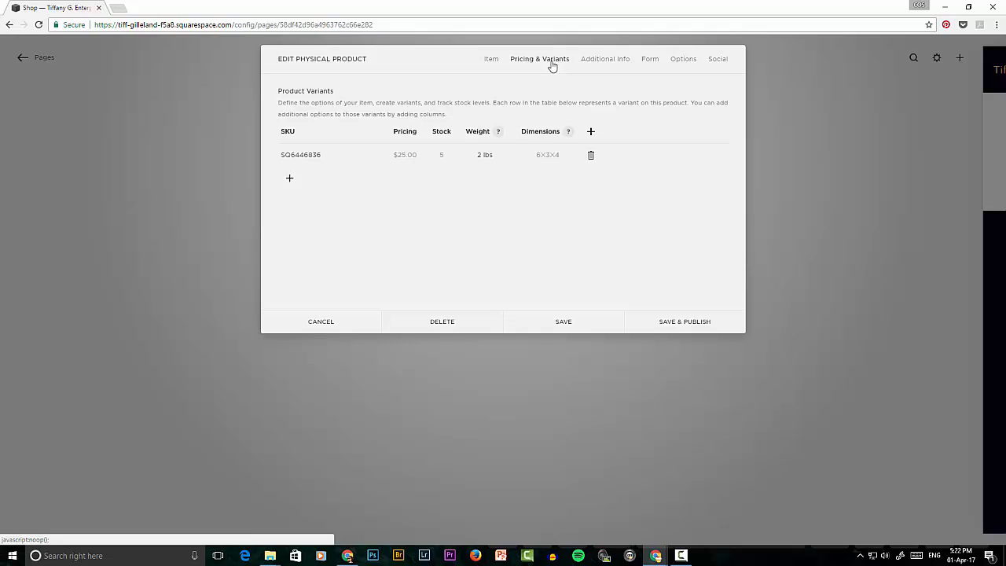
{"action": "left_click", "coordinate": [291, 184]}
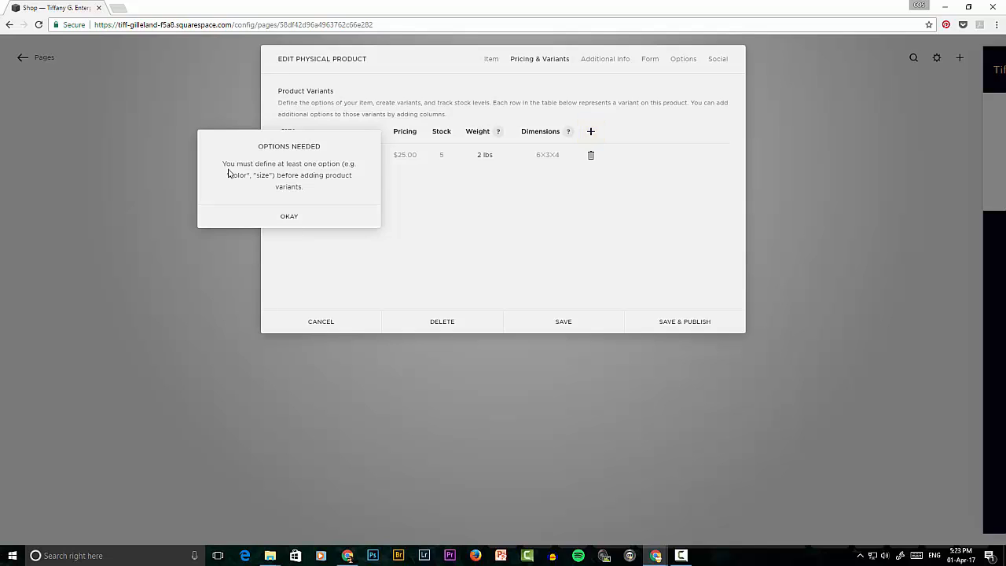
{"action": "left_click", "coordinate": [293, 219]}
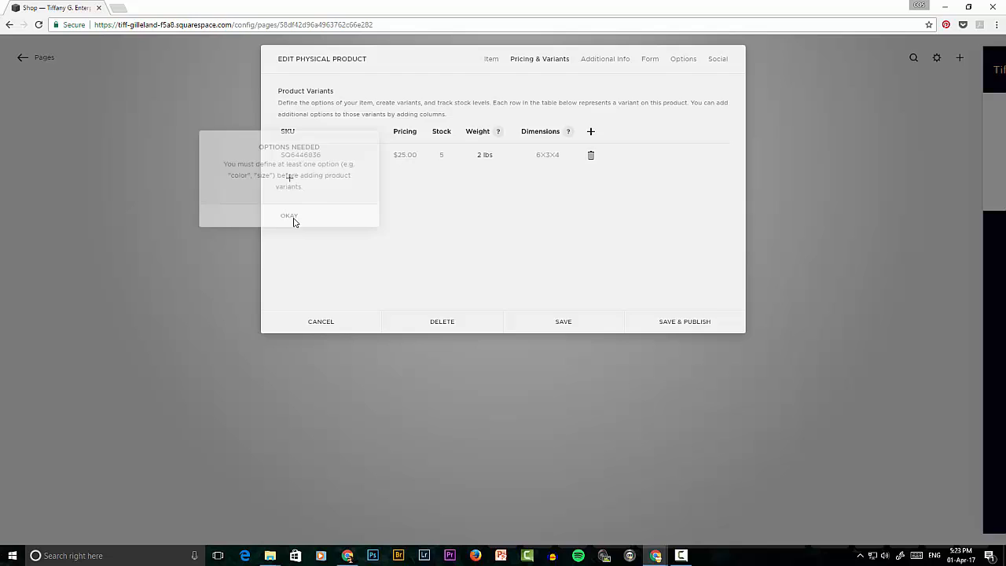
{"action": "left_click", "coordinate": [592, 133]}
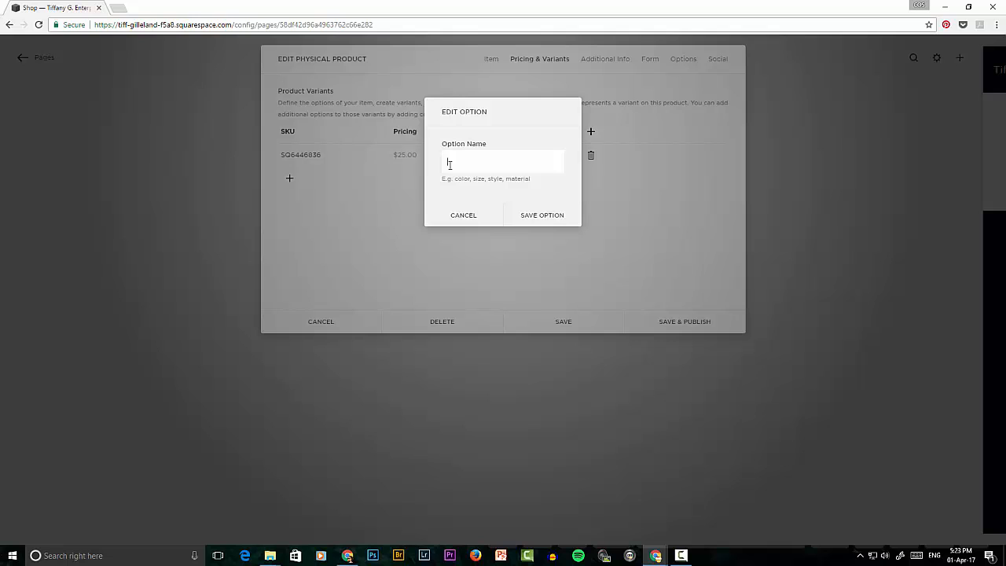
{"action": "type", "text": "Size"}
{"action": "left_click", "coordinate": [544, 220]}
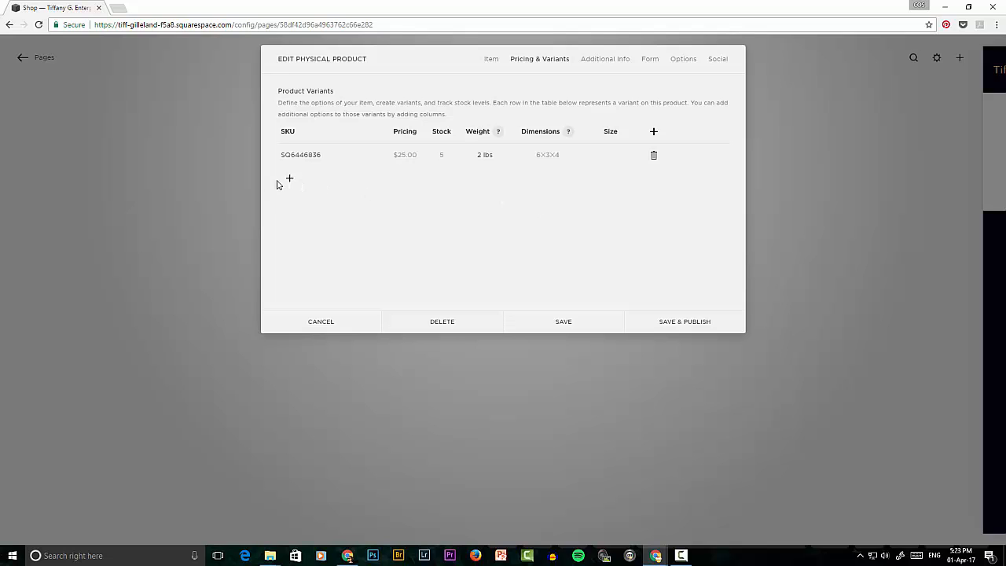
{"action": "left_click", "coordinate": [613, 155]}
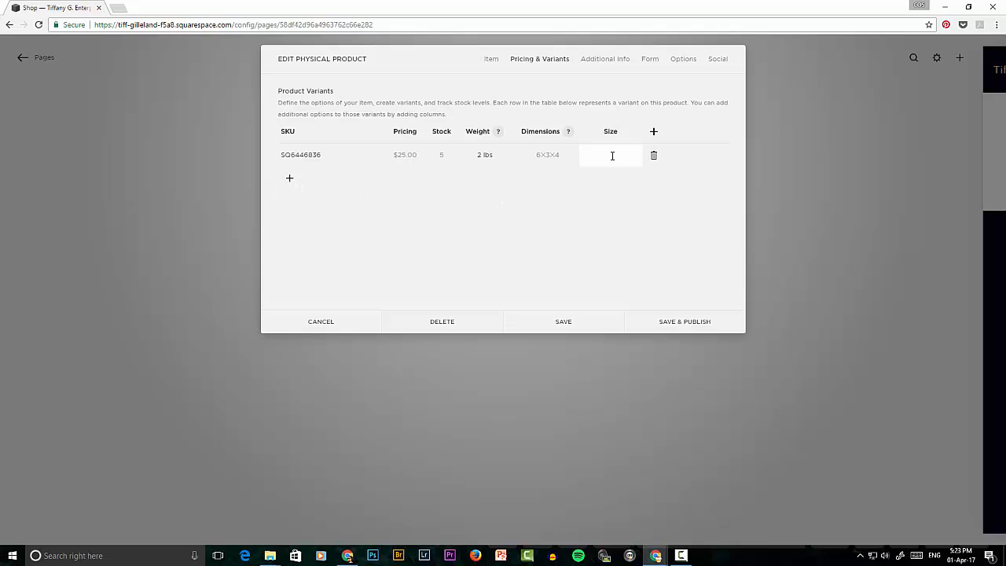
{"action": "type", "text": "Small"}
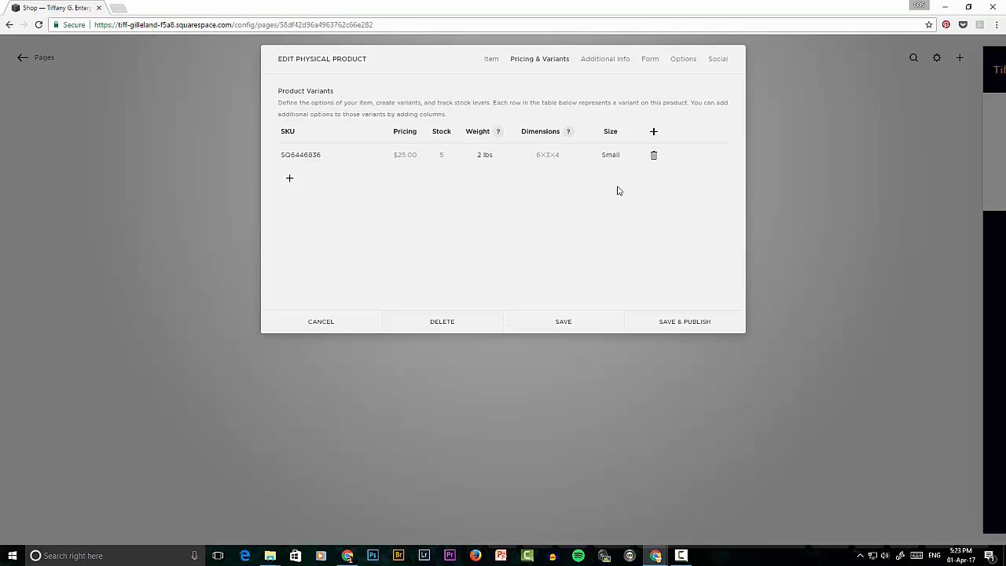
- Add a second product variant with the size Large and a weight of 2.5 lbs
{"action": "left_click", "coordinate": [290, 181]}
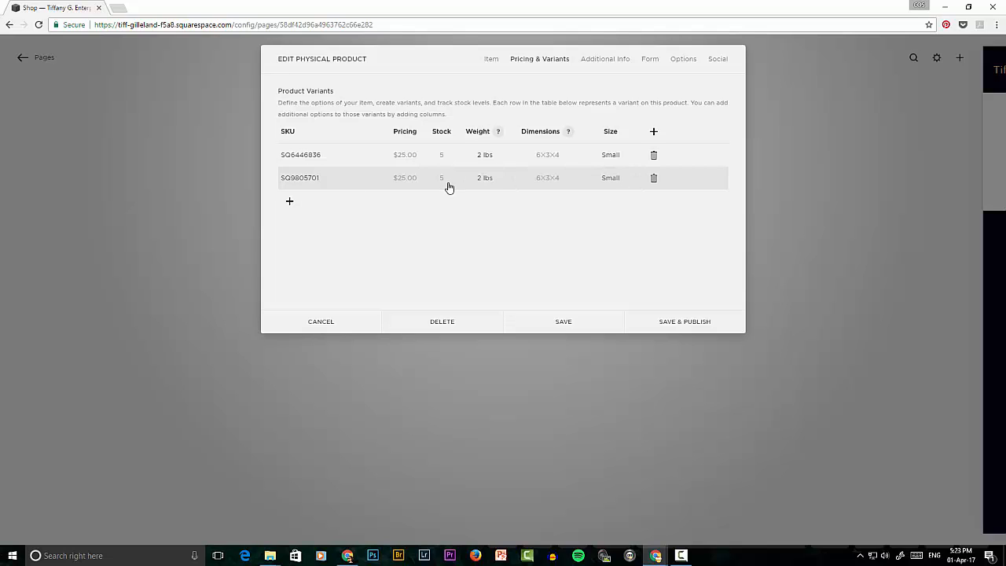
{"action": "left_click", "coordinate": [612, 181]}
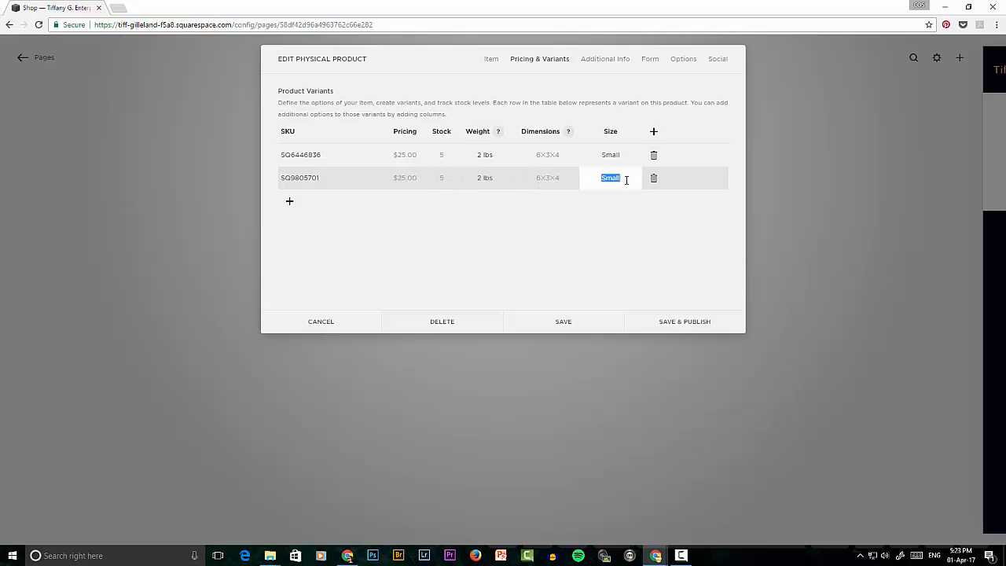
{"action": "type", "text": "Large"}
{"action": "left_click", "coordinate": [469, 184]}
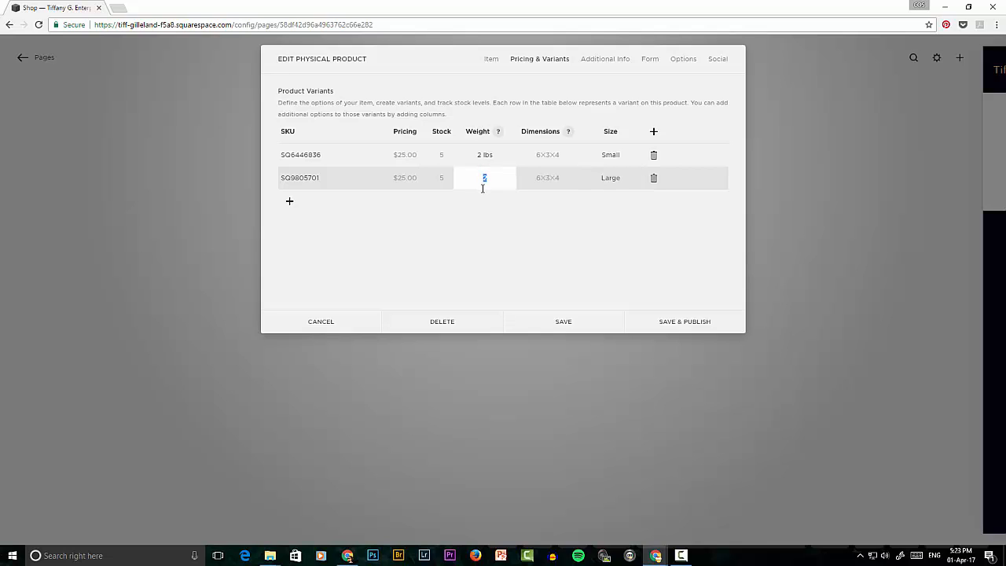
{"action": "type", "text": "2.5"}
{"action": "key", "text": "Return"}
- Set the Large variant's dimensions to 6.5 in length, 3.5 in width and 4.5 in height
{"action": "left_click", "coordinate": [554, 181]}
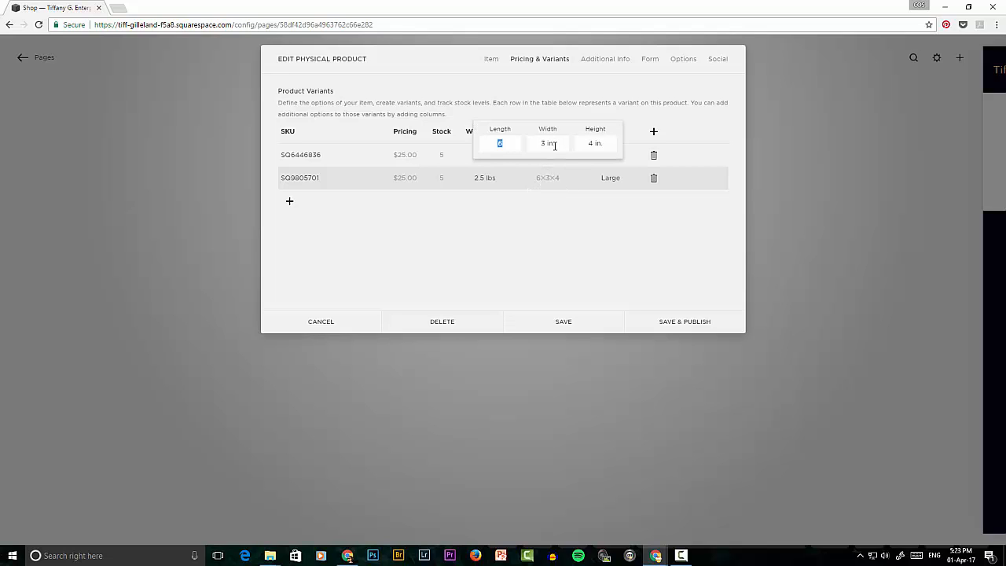
{"action": "type", "text": "6.5"}
{"action": "left_click", "coordinate": [547, 144]}
{"action": "type", "text": "3.5"}
{"action": "left_click", "coordinate": [595, 145]}
{"action": "type", "text": ".5"}
{"action": "left_click", "coordinate": [551, 233]}
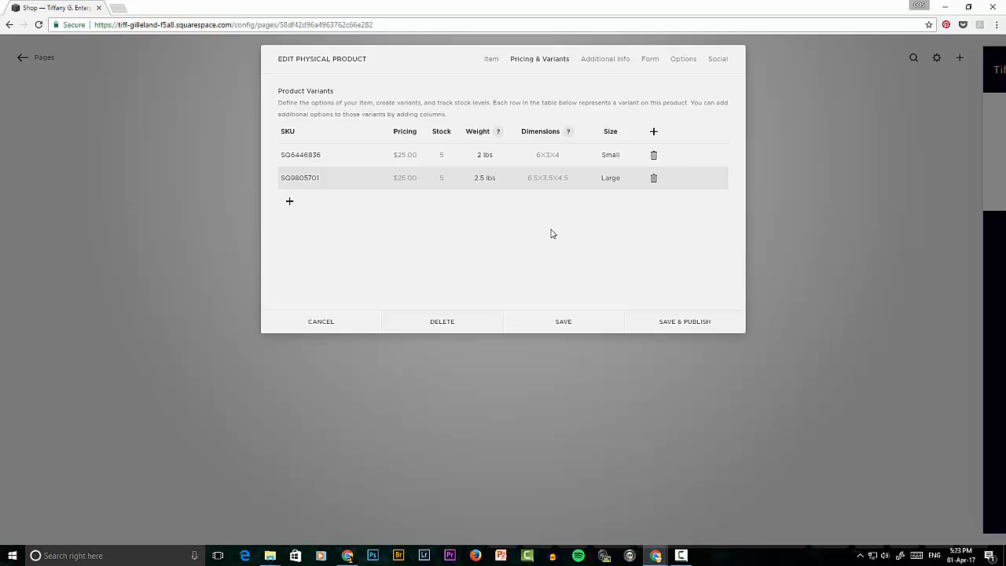
- Set the Large variant's price to $30.00
{"action": "left_click", "coordinate": [405, 184]}
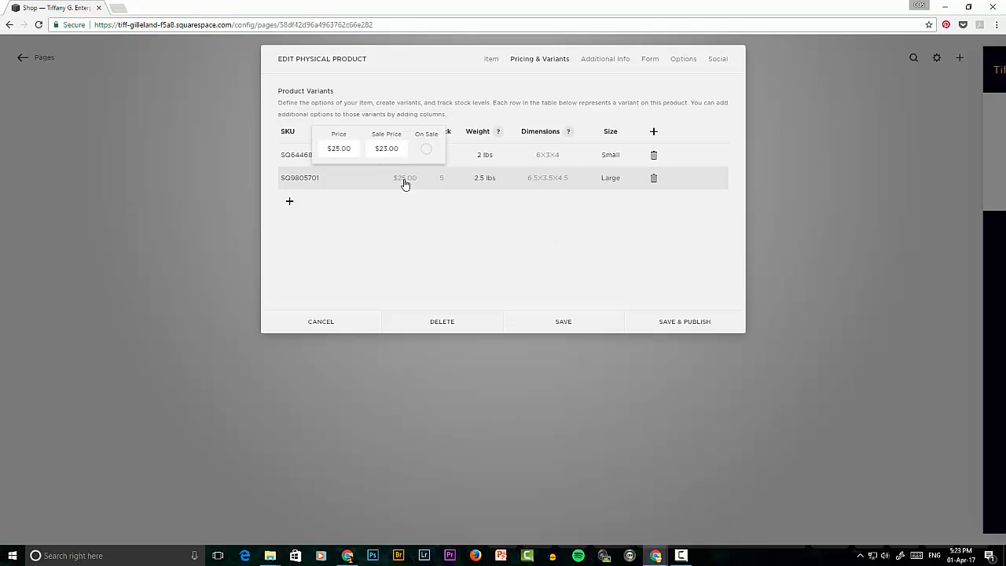
{"action": "left_click", "coordinate": [352, 147]}
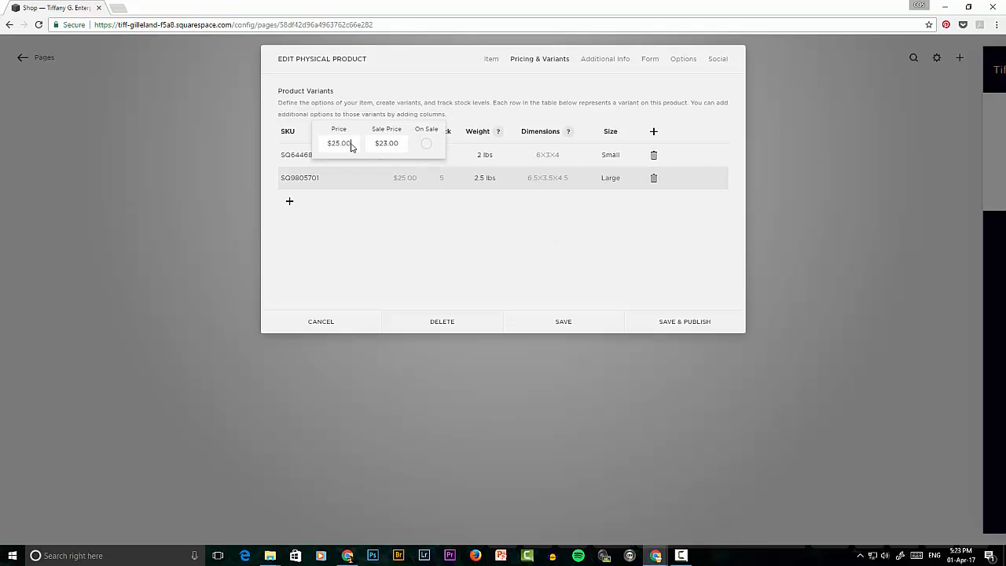
{"action": "key", "text": "BackSpace"}
{"action": "key", "text": "BackSpace"}
{"action": "key", "text": "BackSpace"}
{"action": "key", "text": "BackSpace"}
{"action": "key", "text": "BackSpace"}
{"action": "type", "text": "30.00"}
{"action": "key", "text": "Tab"}
{"action": "left_click", "coordinate": [398, 231]}
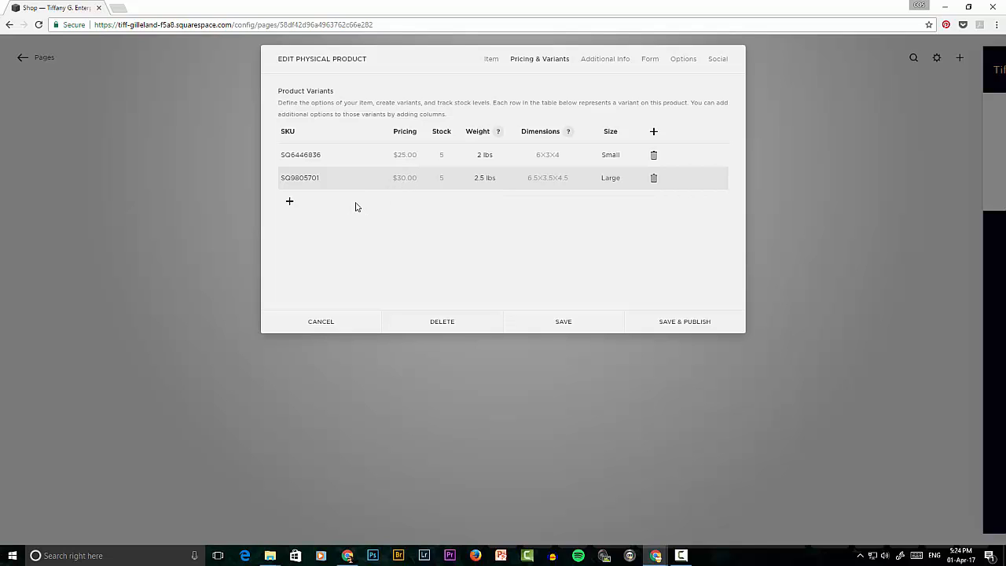
- Review the Large variant's price, sale and stock quantity settings
{"action": "left_click", "coordinate": [401, 183]}
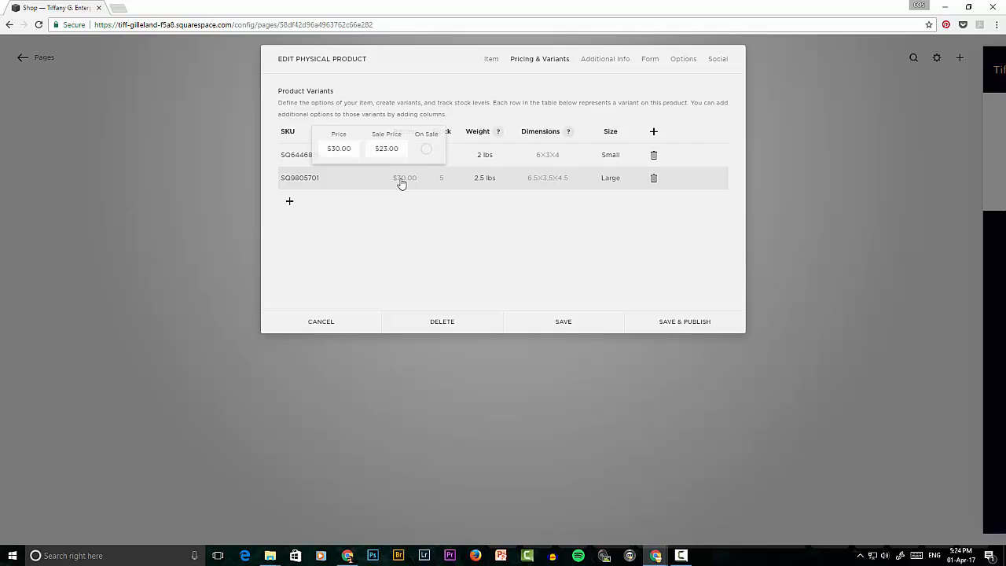
{"action": "left_click", "coordinate": [341, 224]}
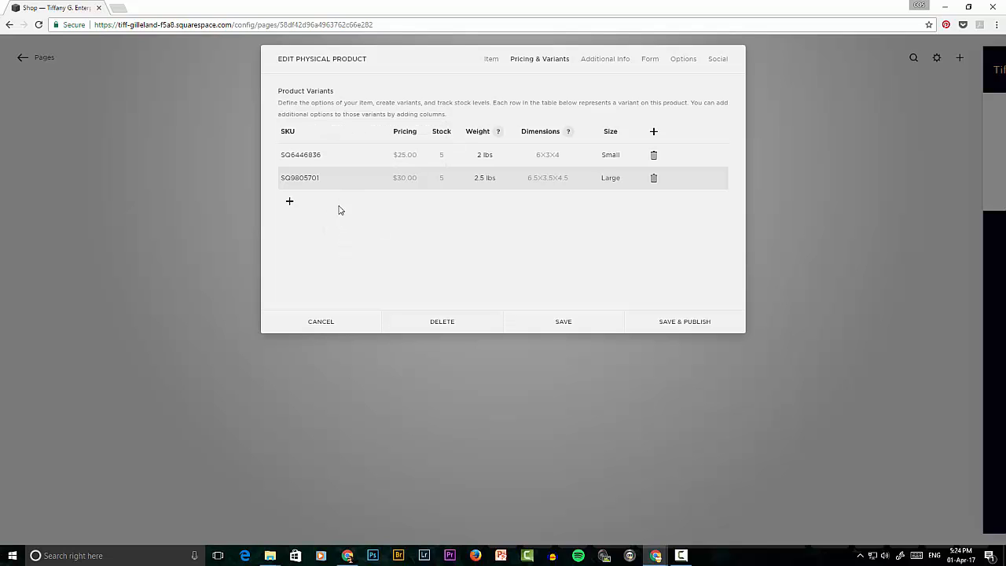
{"action": "left_click", "coordinate": [443, 181]}
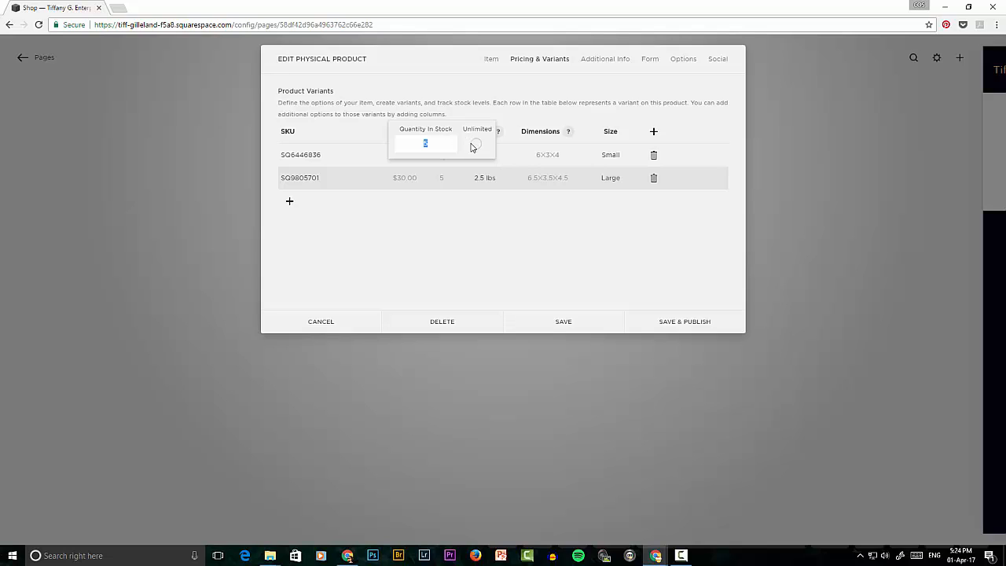
{"action": "left_click", "coordinate": [355, 235]}
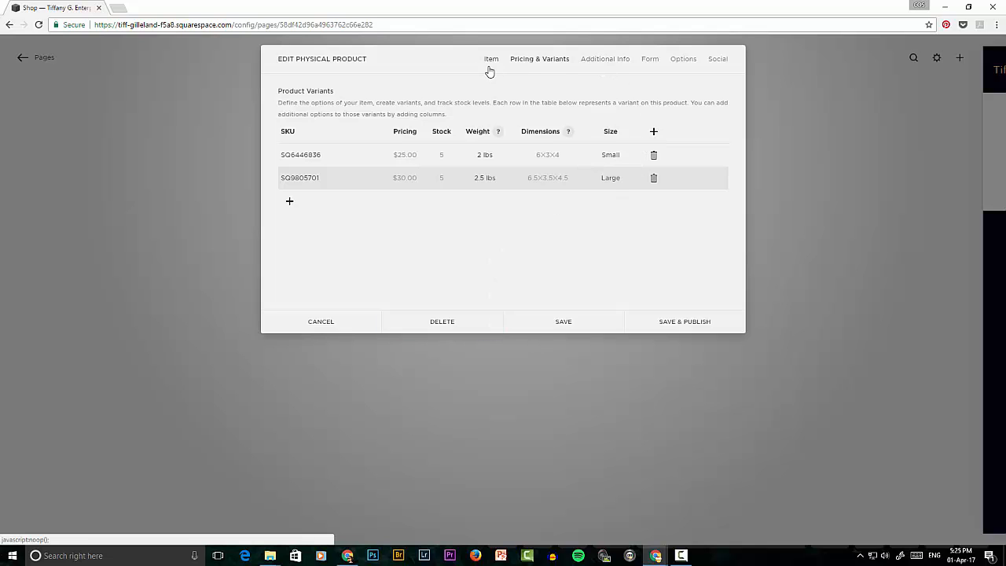
- Enter "Here's the long form description" as the product's additional info
{"action": "left_click", "coordinate": [605, 61]}
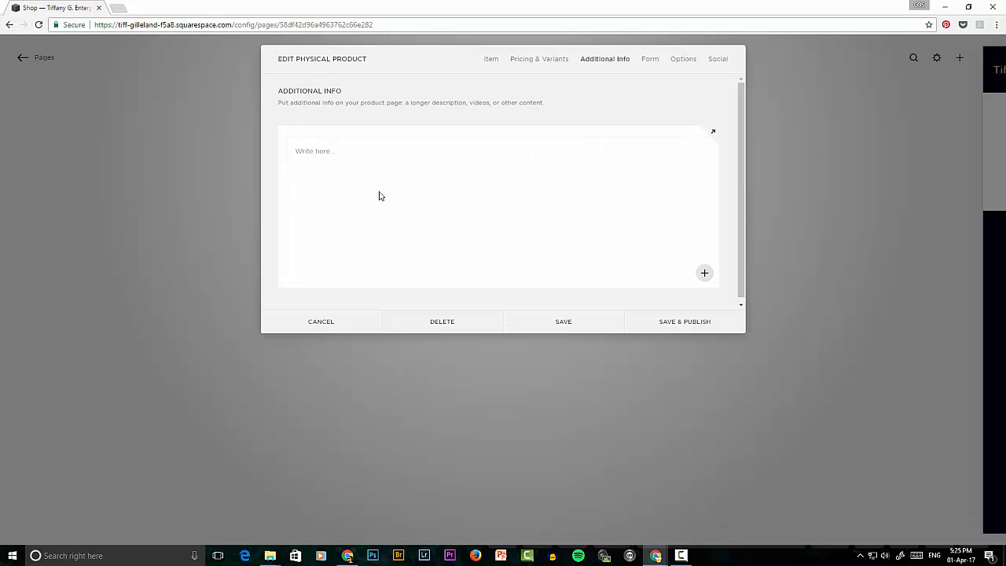
{"action": "left_click", "coordinate": [360, 157]}
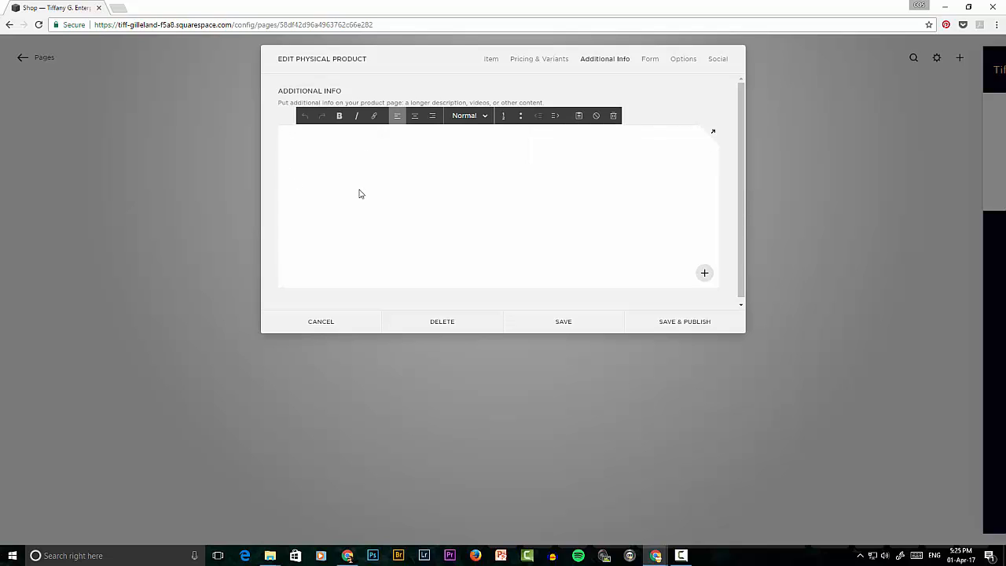
{"action": "type", "text": "Here's the long form description"}
- Upload the image Bread_slices-1-2 as the product's thumbnail
{"action": "left_click", "coordinate": [650, 61]}
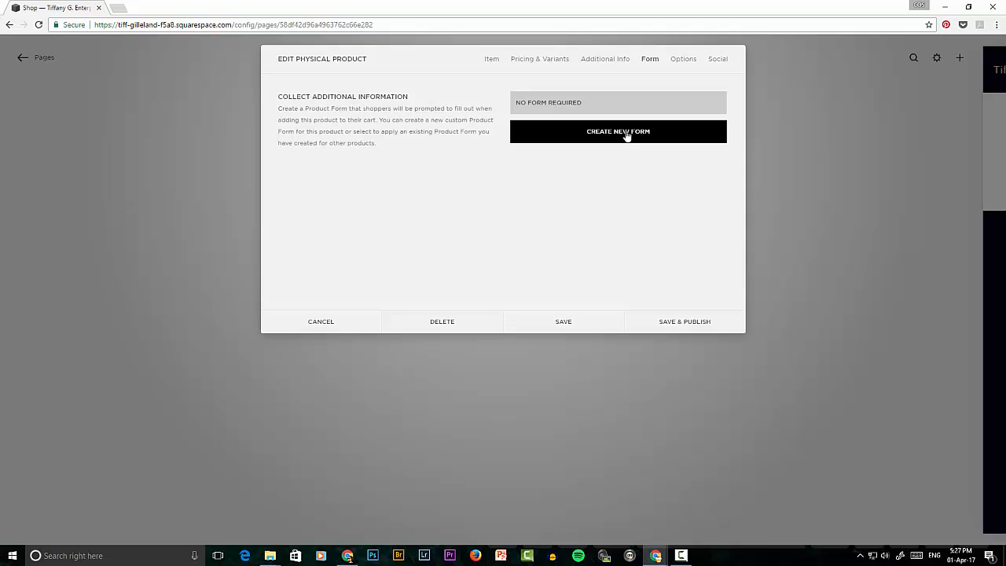
{"action": "left_click", "coordinate": [684, 61]}
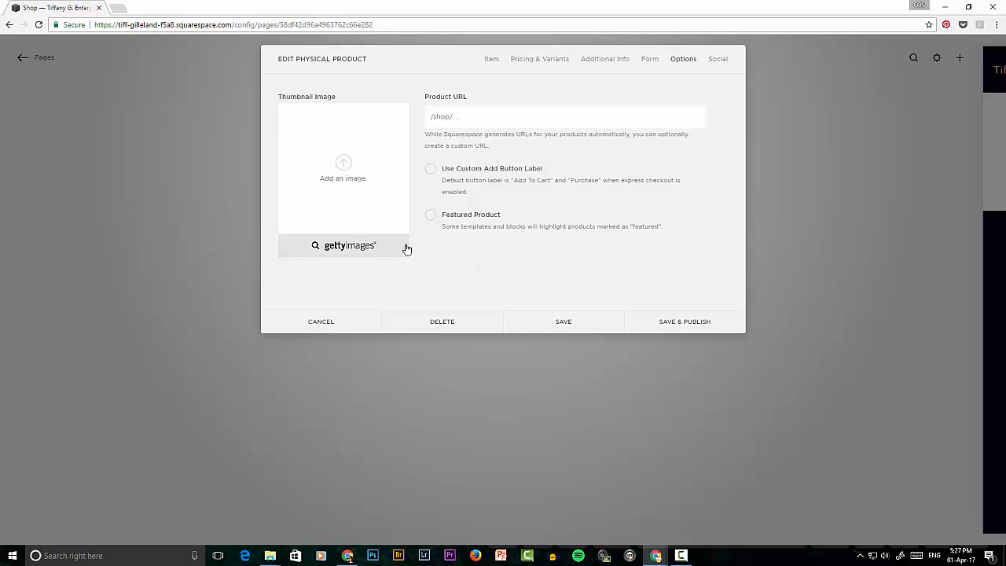
{"action": "left_click", "coordinate": [343, 169]}
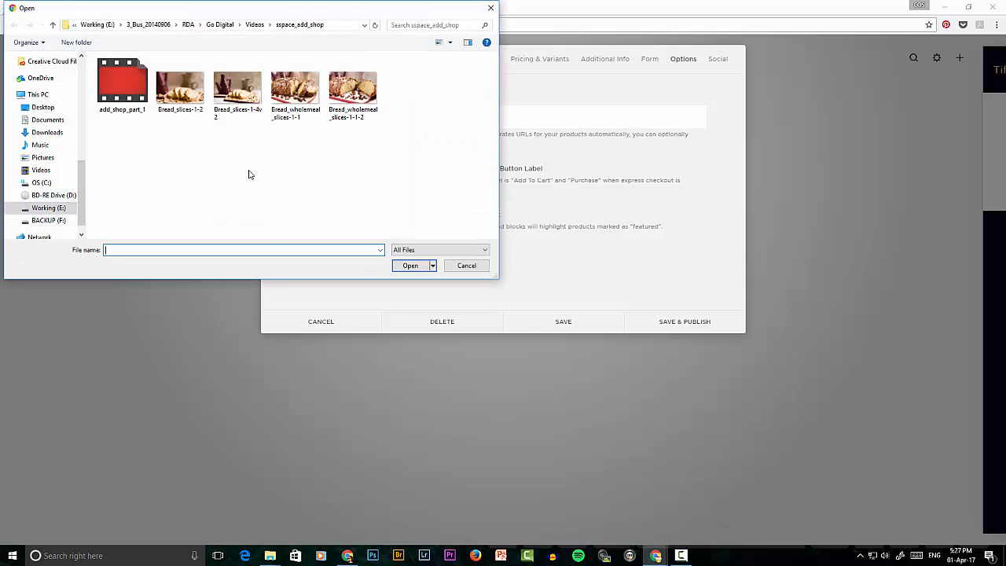
{"action": "left_click", "coordinate": [180, 93]}
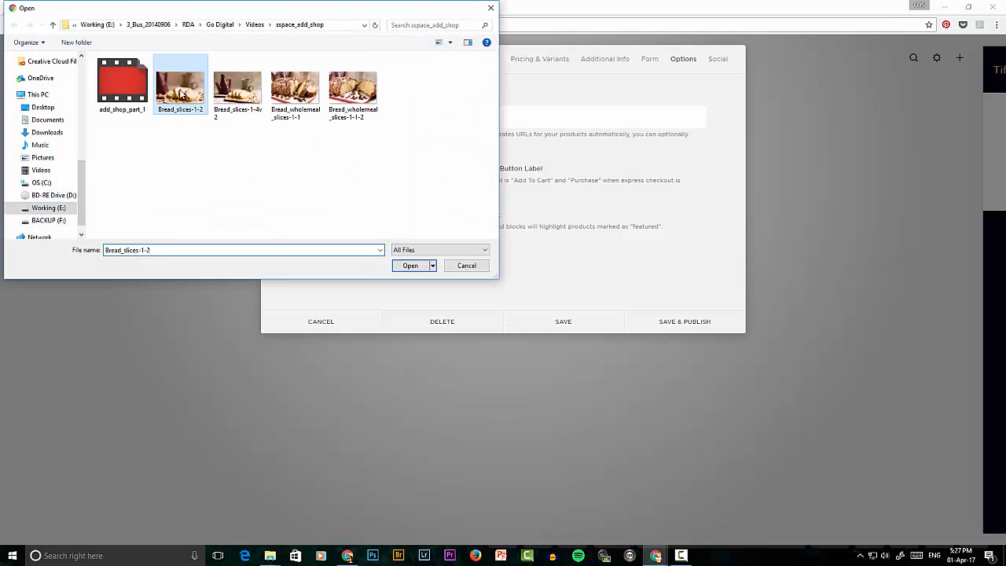
{"action": "left_click", "coordinate": [408, 266]}
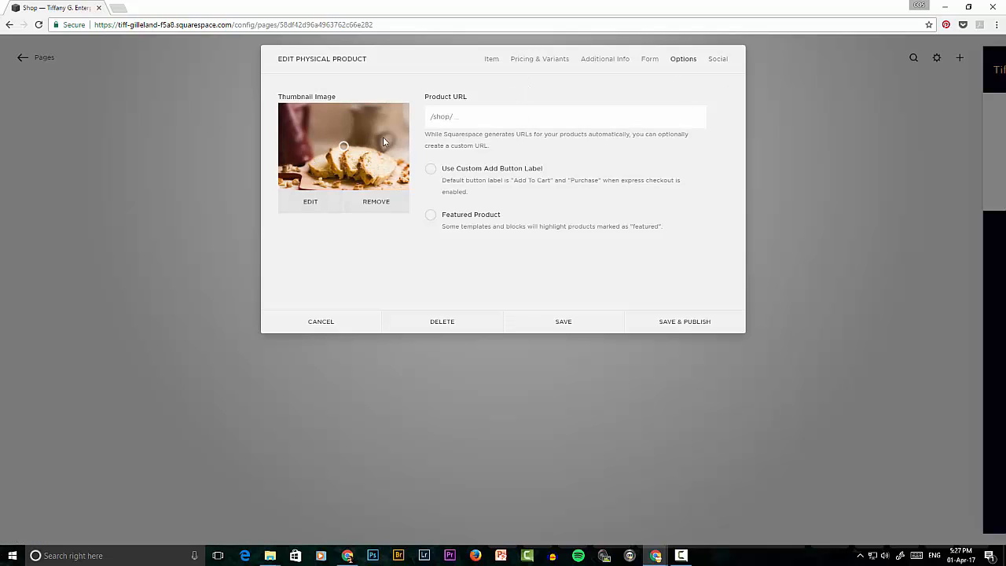
- Set the product's custom URL ending to "soda" after checking the product's item images
{"action": "left_click", "coordinate": [492, 59]}
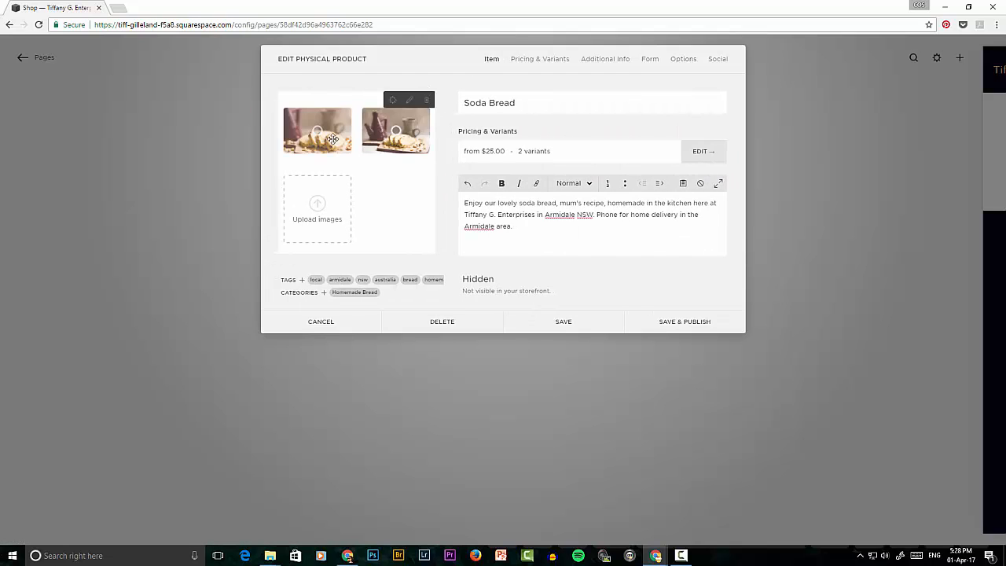
{"action": "left_click", "coordinate": [674, 63]}
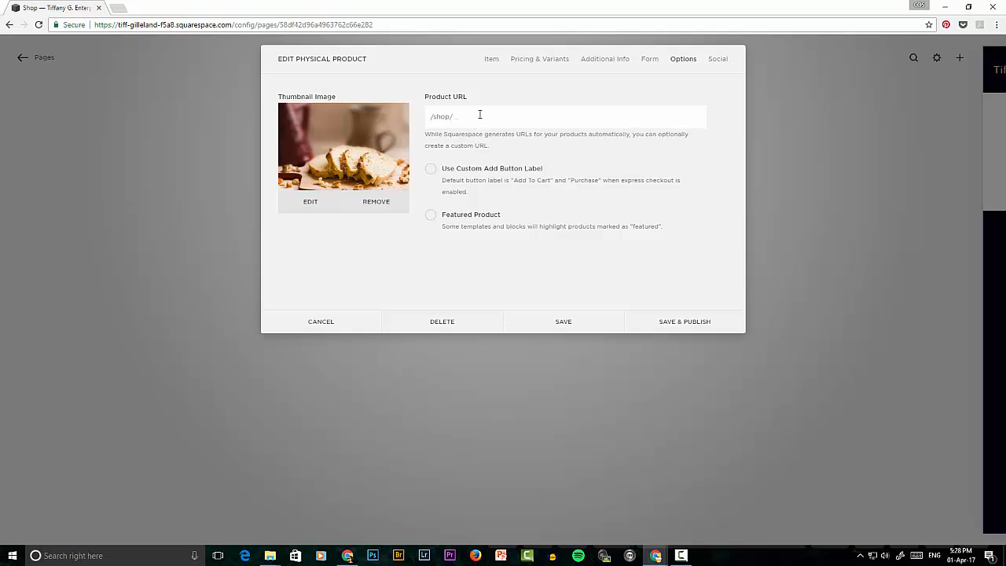
{"action": "left_click", "coordinate": [457, 116]}
{"action": "type", "text": "soda"}
- Try the custom add button label "Add to my bag" and turn the custom label option back off
{"action": "left_click", "coordinate": [431, 170]}
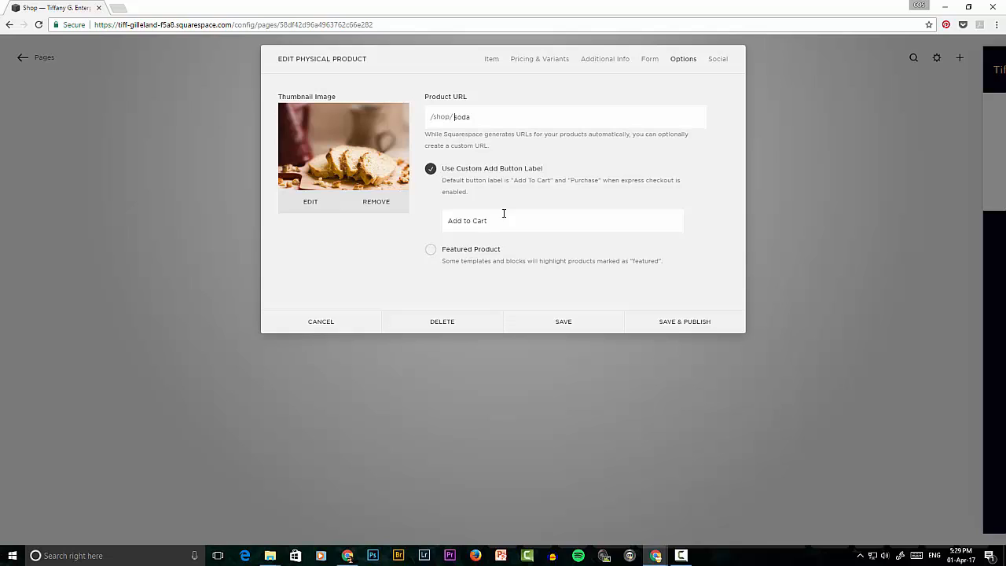
{"action": "left_click_drag", "start_coordinate": [489, 221], "coordinate": [438, 220]}
{"action": "type", "text": "Add to my bag"}
{"action": "left_click", "coordinate": [430, 172]}
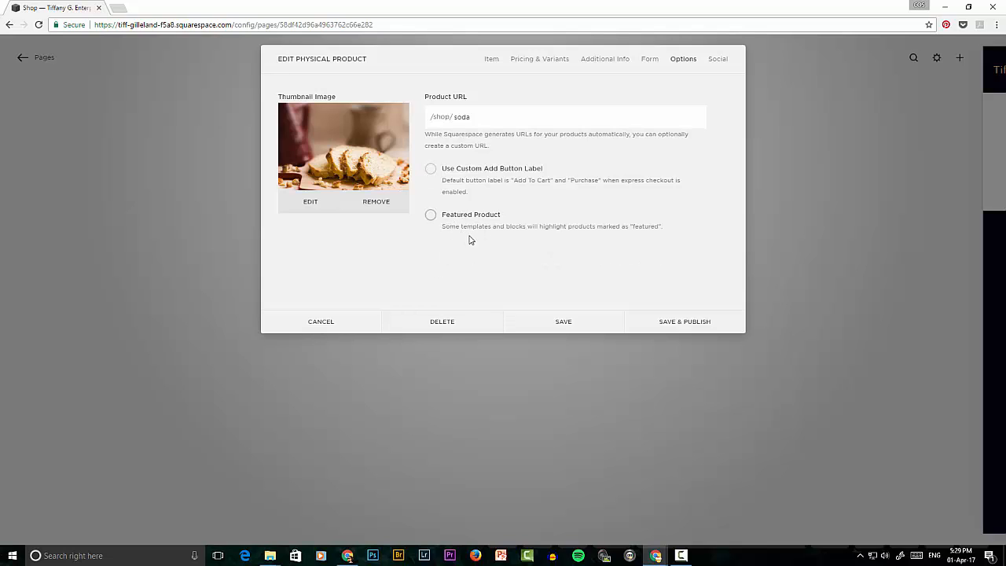
- Mark the Soda Bread as a featured product, check its social sharing settings, and save and publish it
{"action": "left_click", "coordinate": [431, 219]}
{"action": "left_click", "coordinate": [719, 59]}
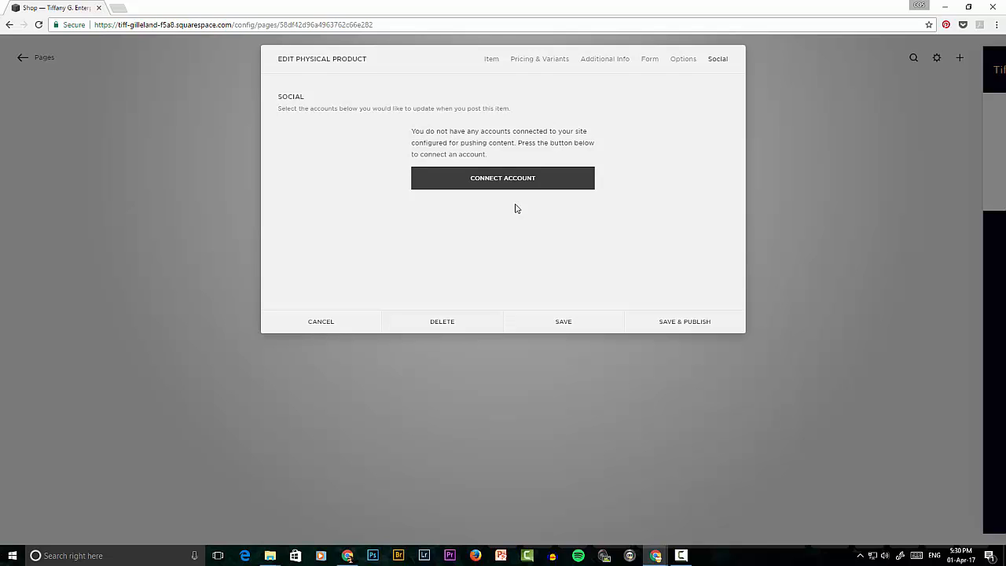
{"action": "left_click", "coordinate": [491, 60]}
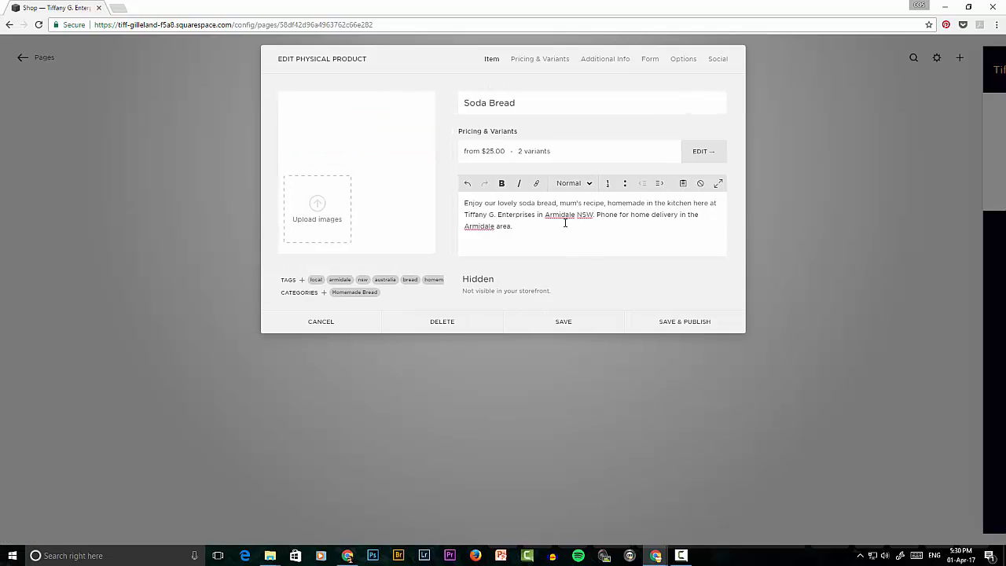
{"action": "left_click", "coordinate": [715, 60]}
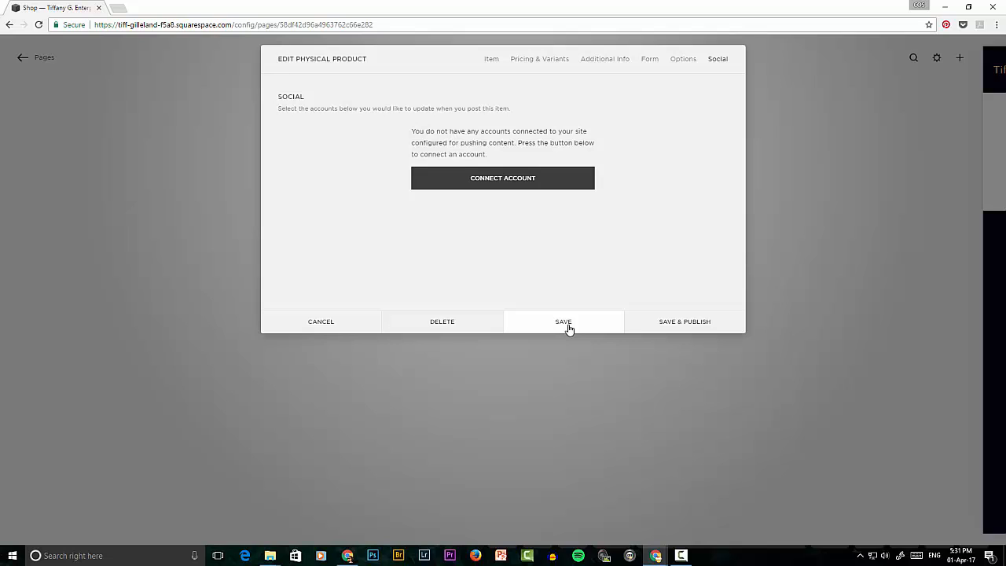
{"action": "left_click", "coordinate": [687, 324]}
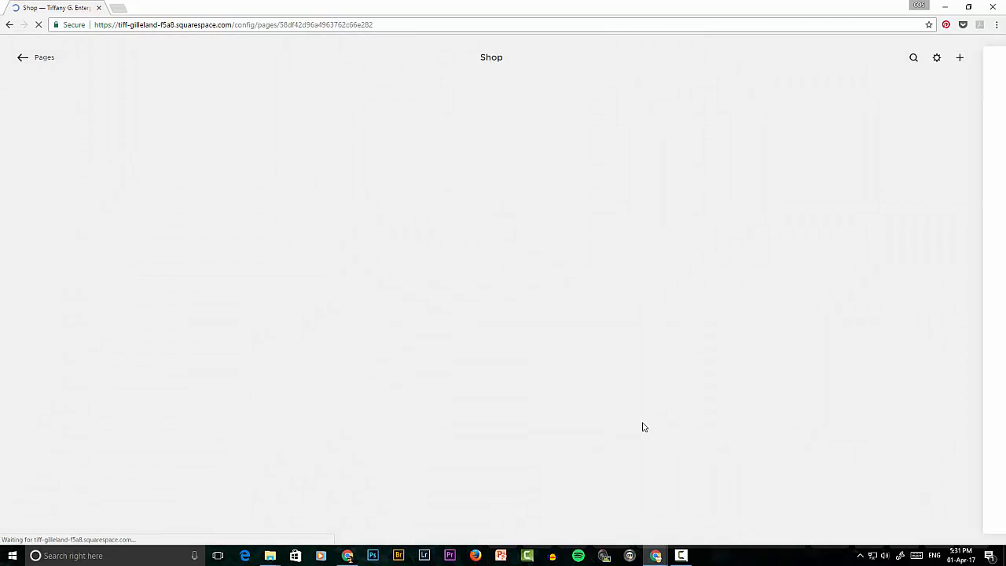